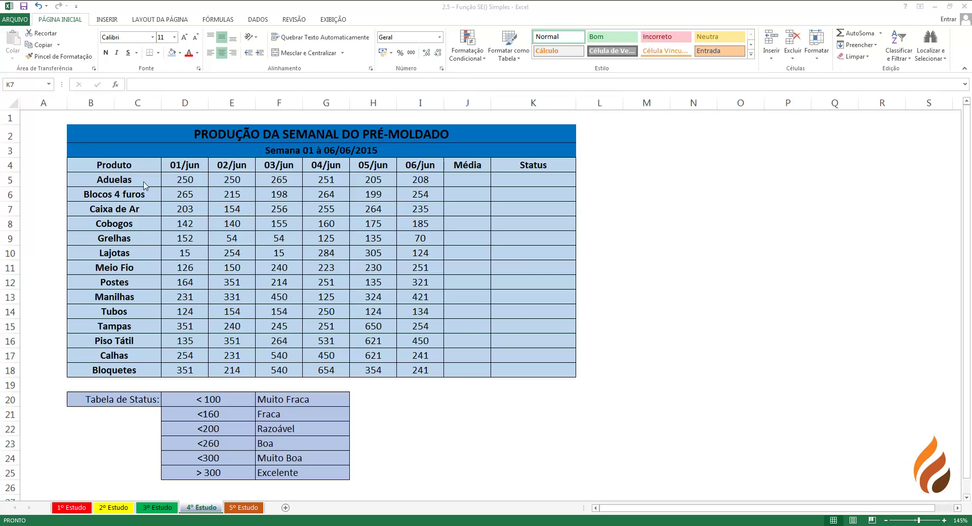
Left-align the Produto header and product names in B4:C18
click(117, 165)
drag(117, 165, 126, 370)
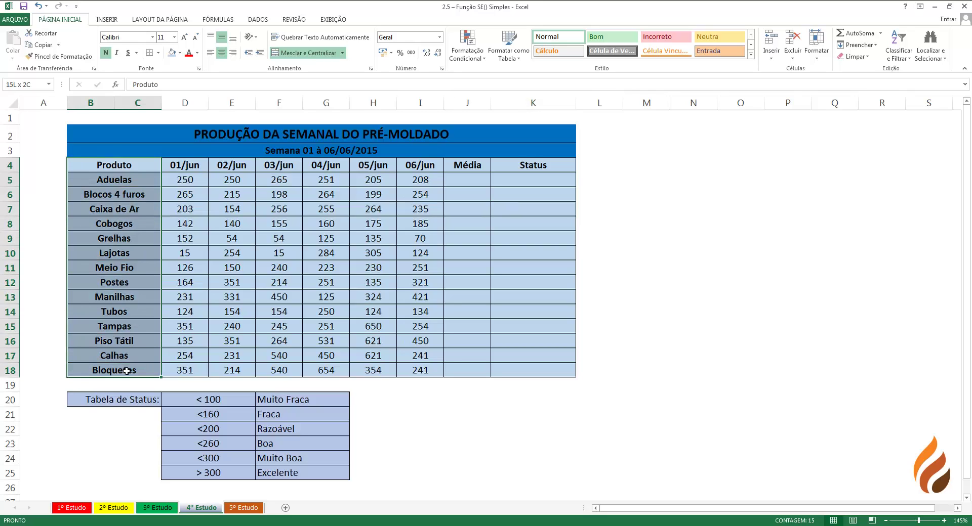
click(210, 52)
click(142, 197)
Review the product names, then select the 01/jun values D5:D14 to preview their average
click(126, 222)
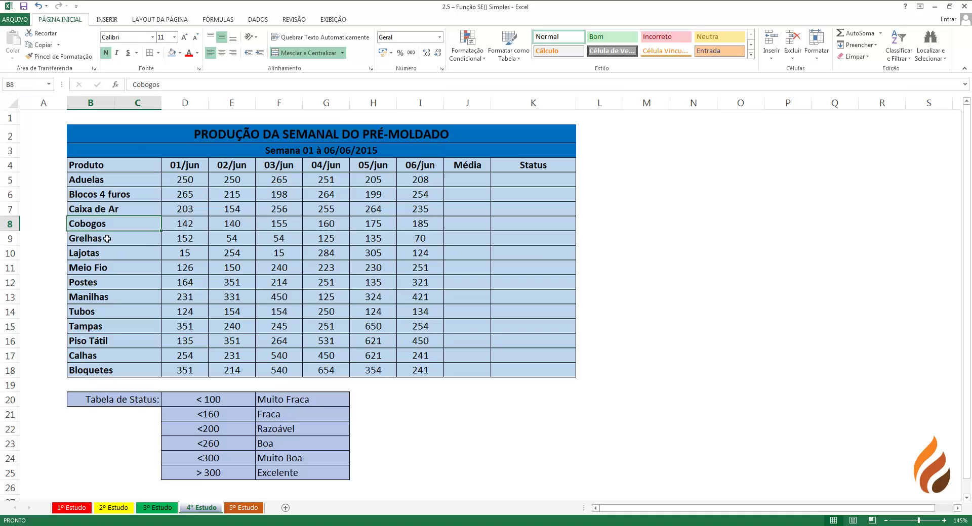
click(109, 238)
click(104, 252)
click(108, 274)
click(179, 175)
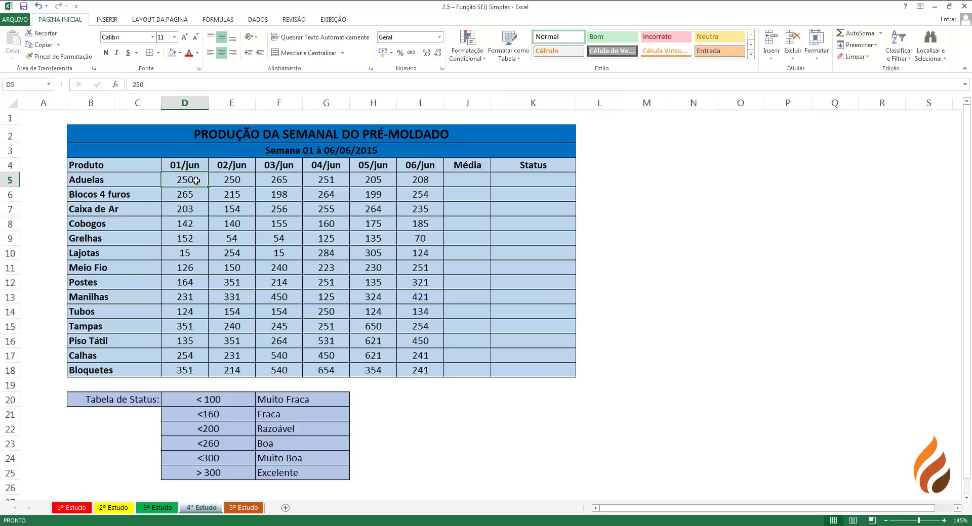
drag(195, 181, 198, 312)
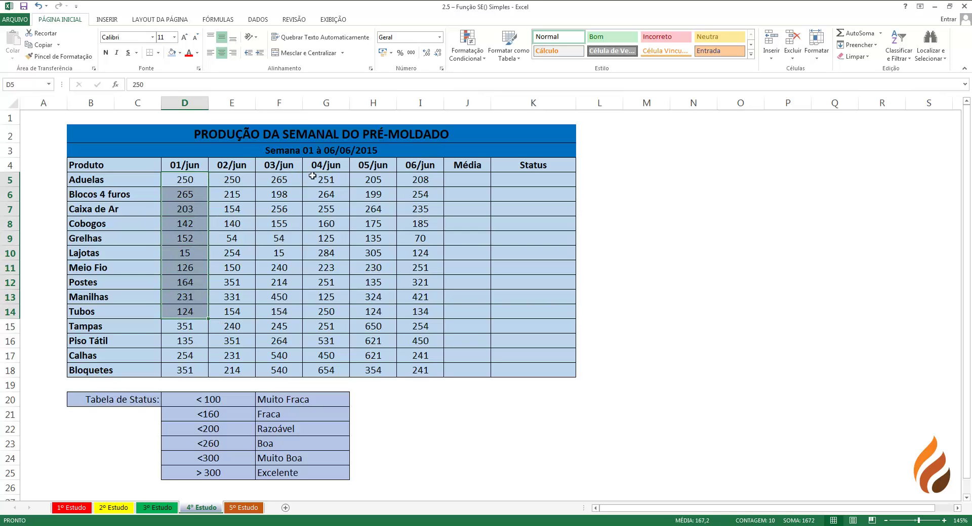
Enter =MÉDIA(D5:I5) in J5 for the Aduelas average
click(470, 178)
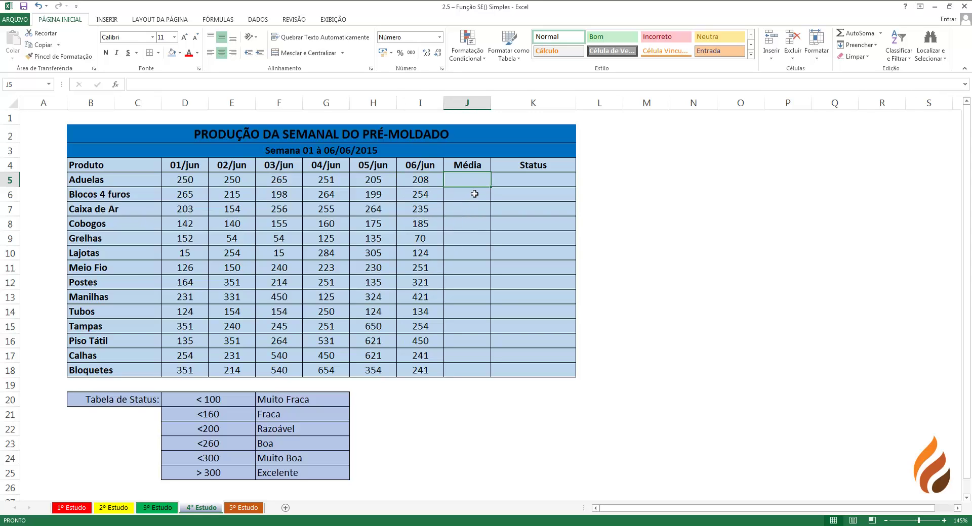
text(=mé)
key(Tab)
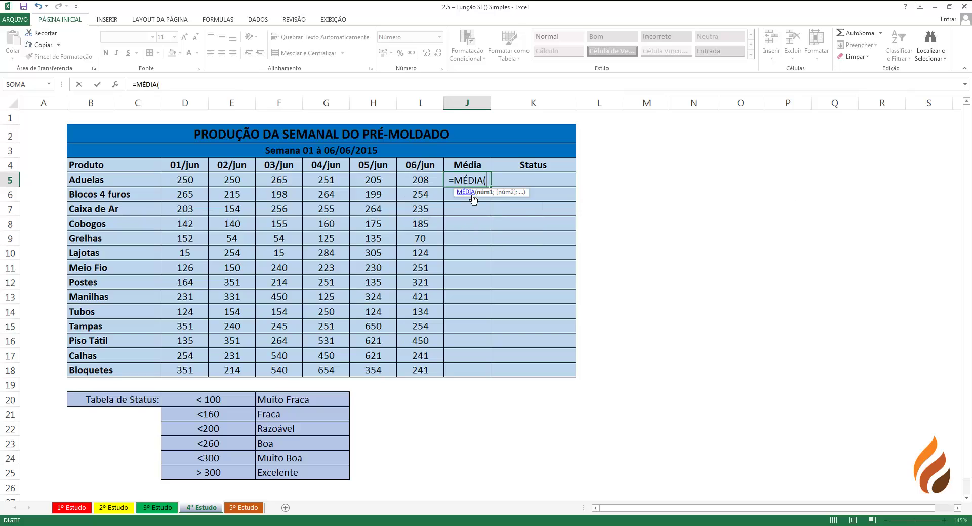
key(Left)
key(shift+Left)
key(shift+Left)
key(shift+Left)
key(shift+Left)
key(shift+Left)
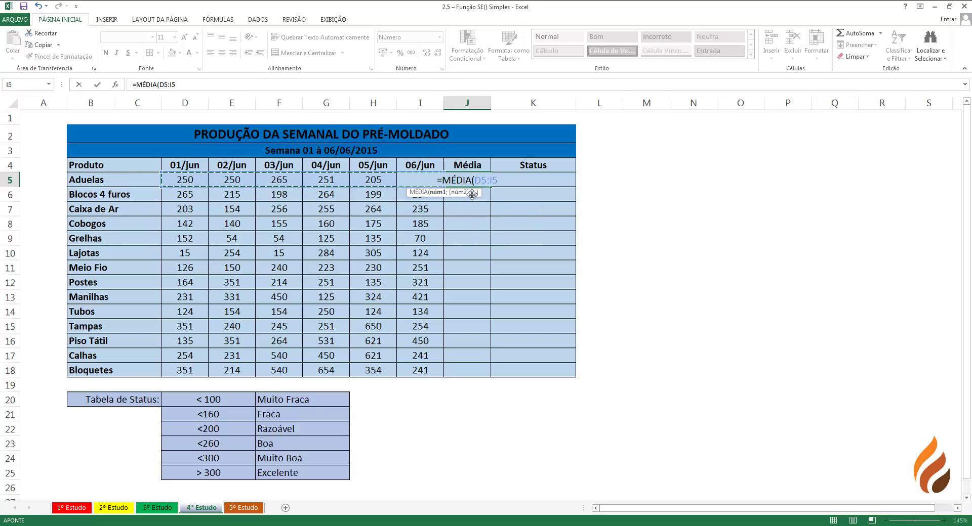
key(ctrl+Return)
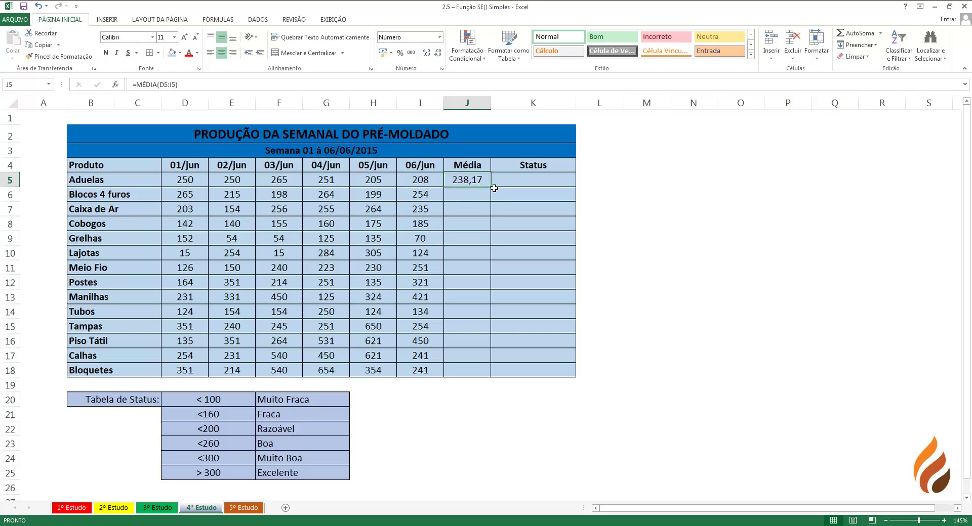
Copy the average formula down from J5 through J18
double_click(493, 188)
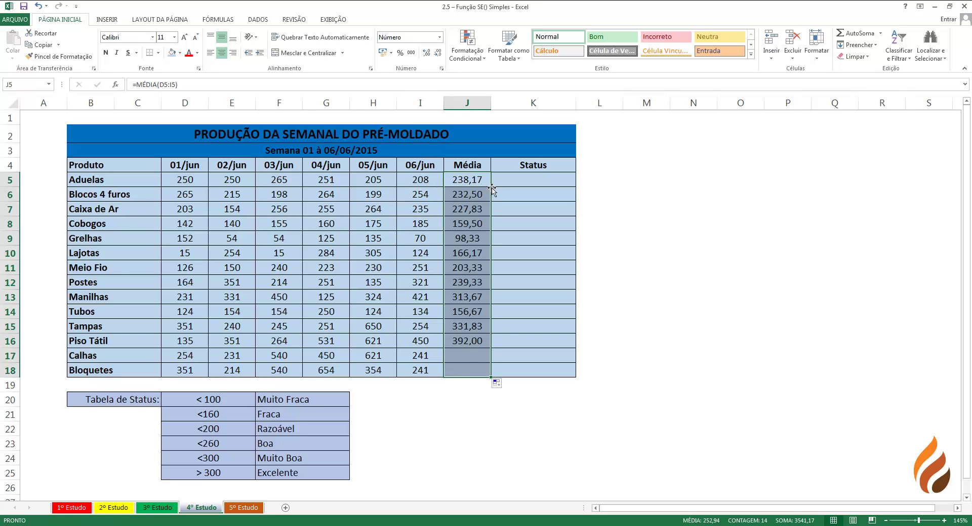
click(476, 196)
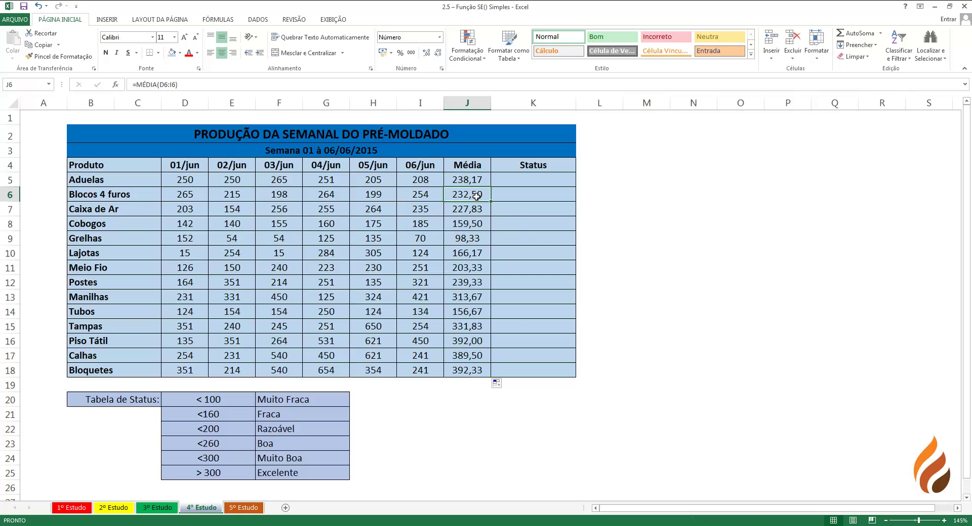
key(ctrl+z)
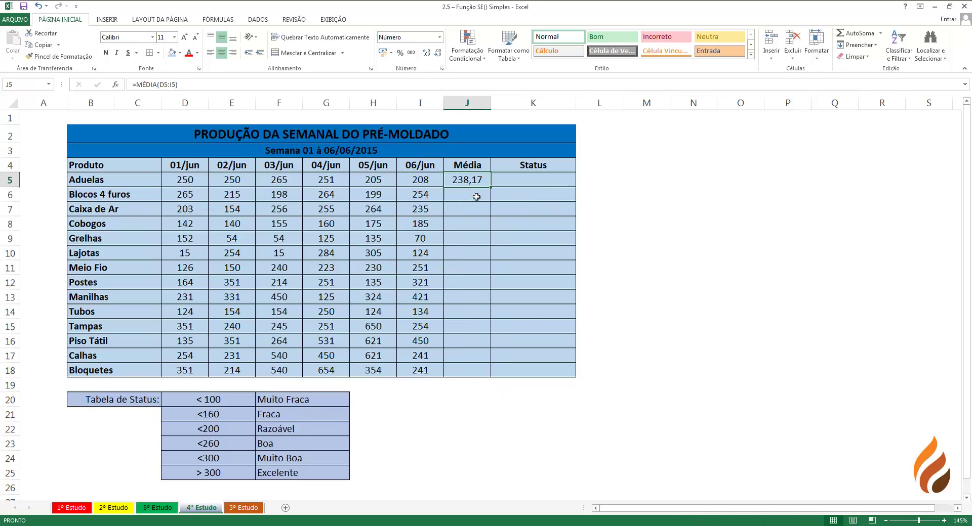
drag(490, 187, 490, 379)
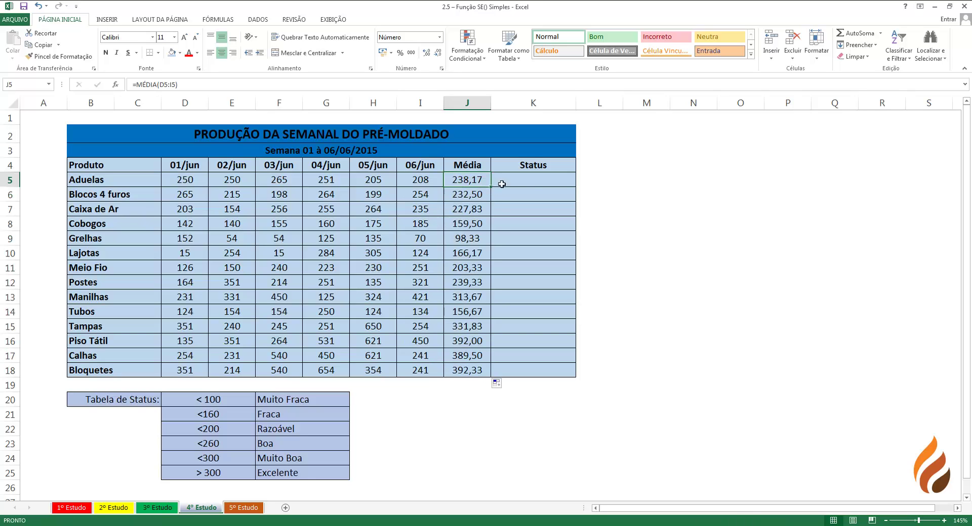
click(534, 183)
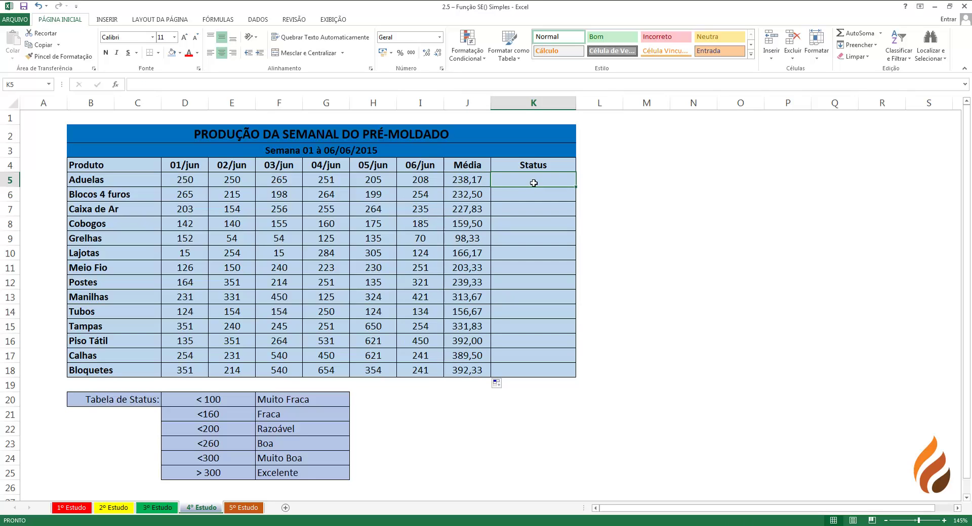
click(134, 405)
click(193, 402)
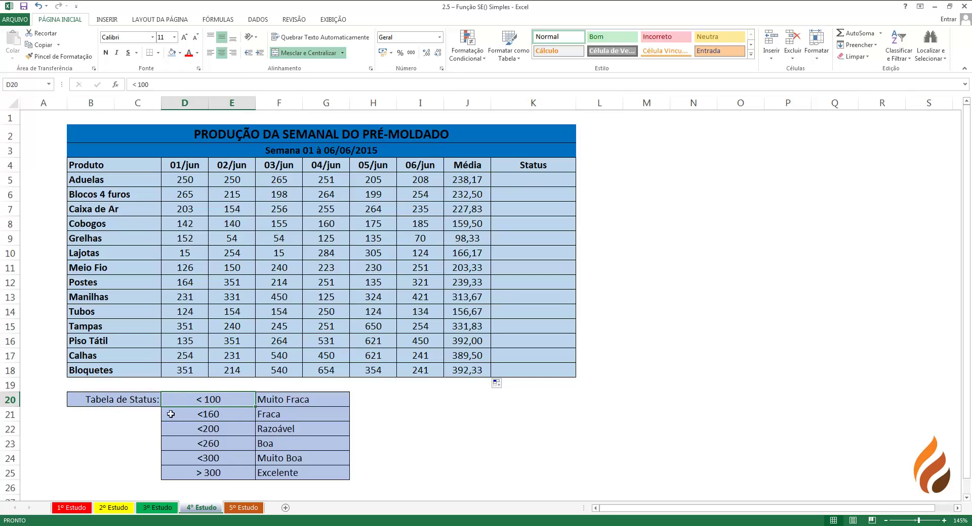
drag(197, 399, 200, 400)
click(270, 400)
click(523, 180)
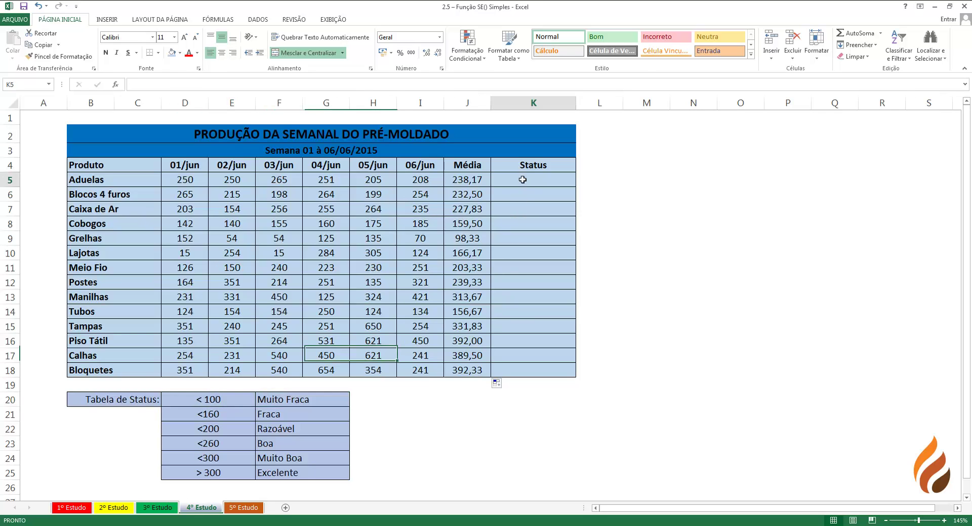
click(215, 415)
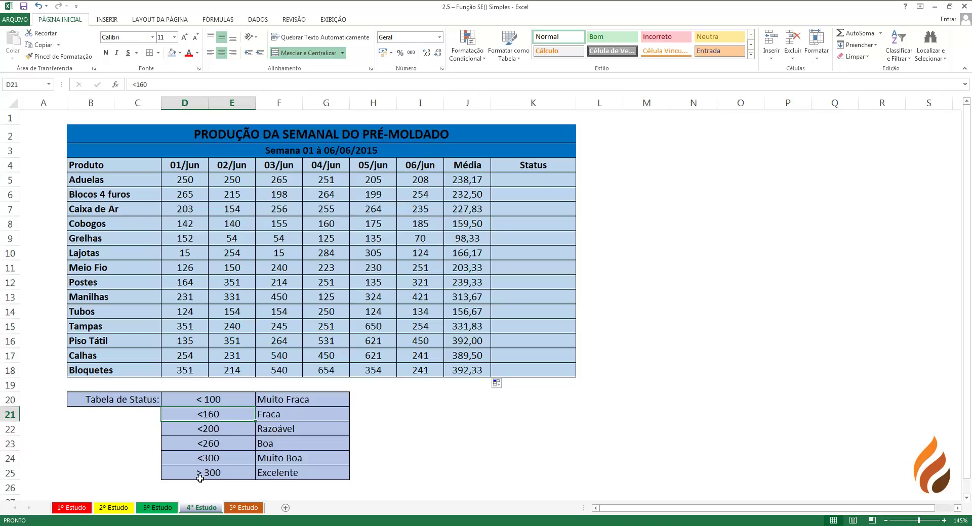
click(292, 474)
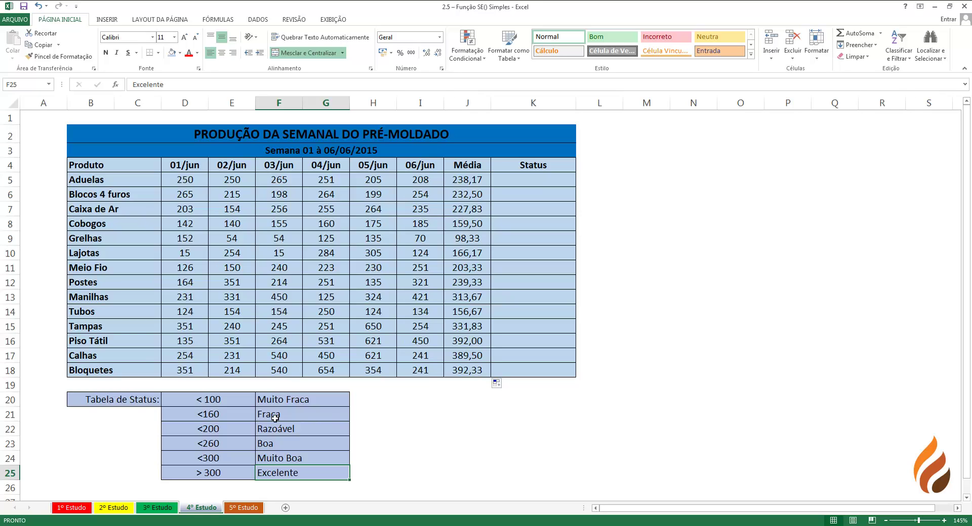
drag(283, 403, 293, 476)
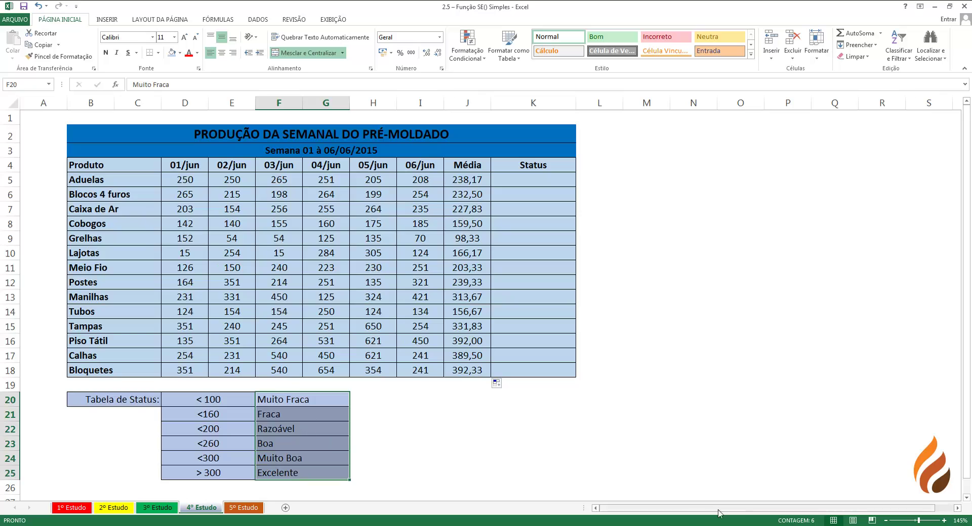
click(298, 443)
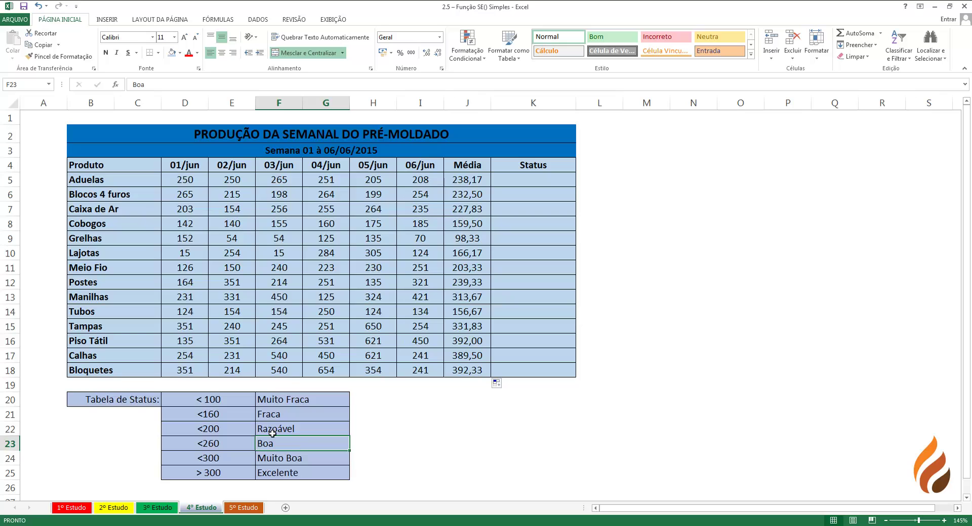
click(511, 182)
Start K5's nested SE formula: J5<100 gives "Muito Fraca", J5<160 gives "Fraca"
text(=SE()
click(465, 177)
text(<100)
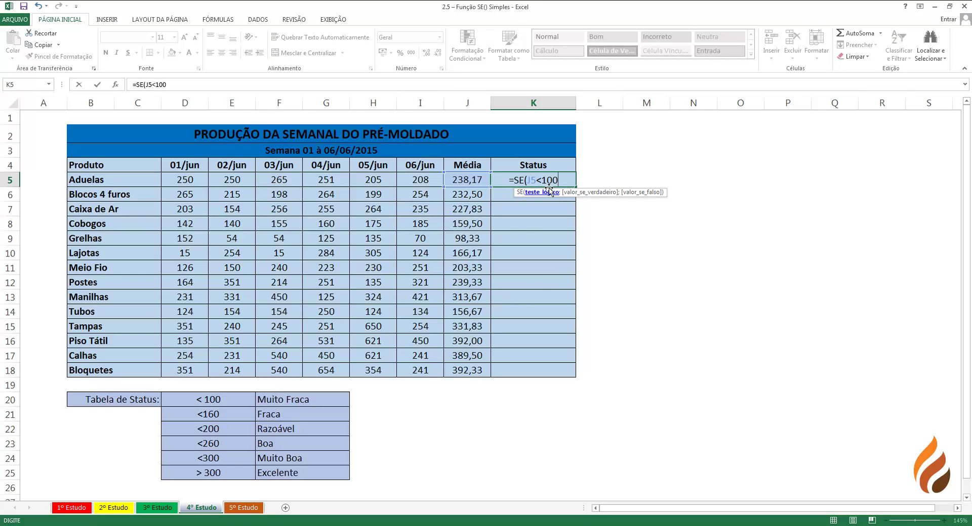
text(;")
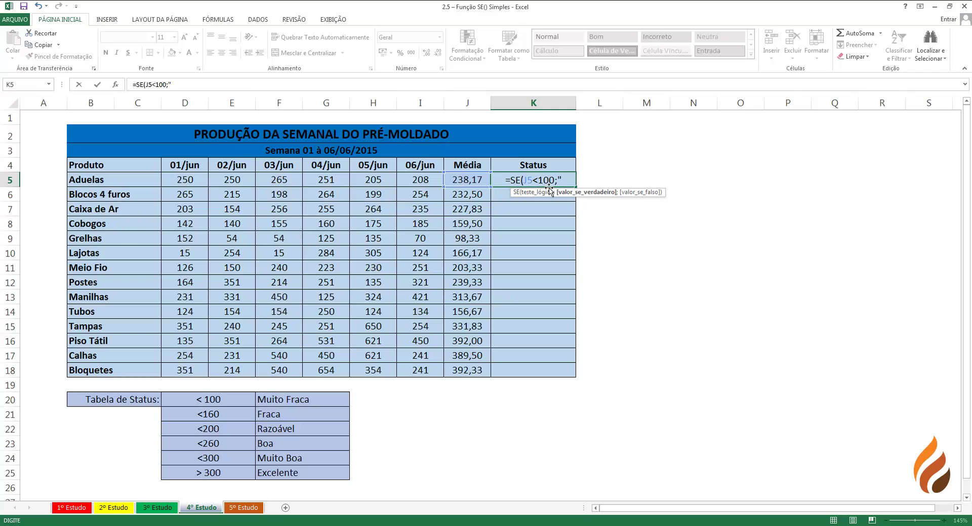
text(Muit)
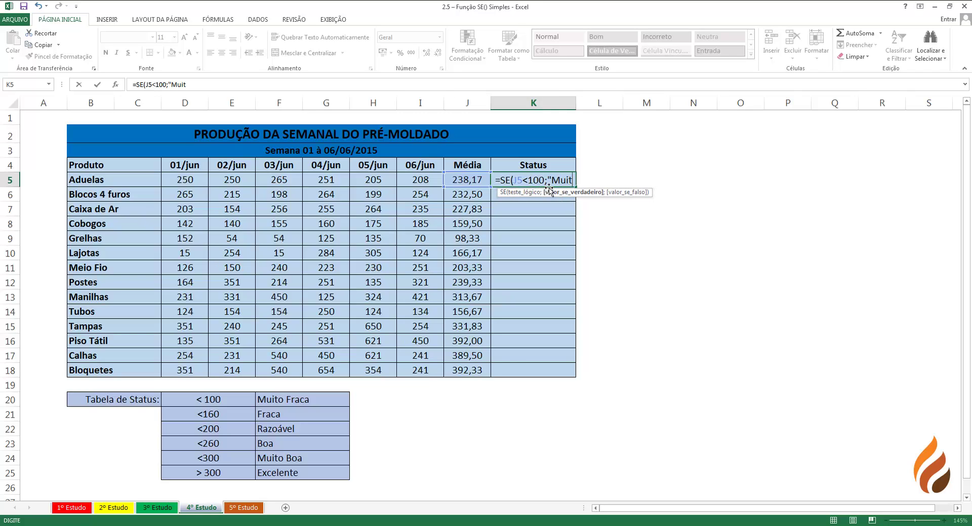
text(o Fraca")
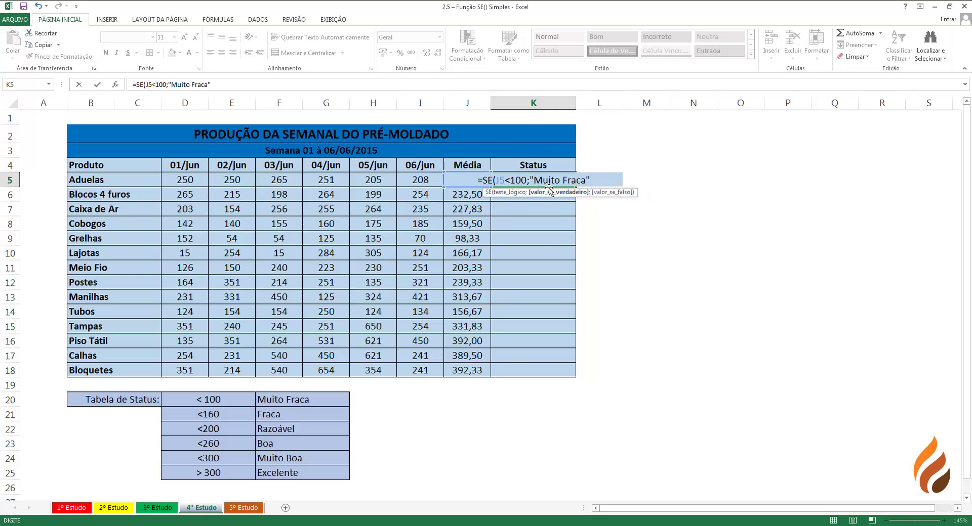
text(;SE()
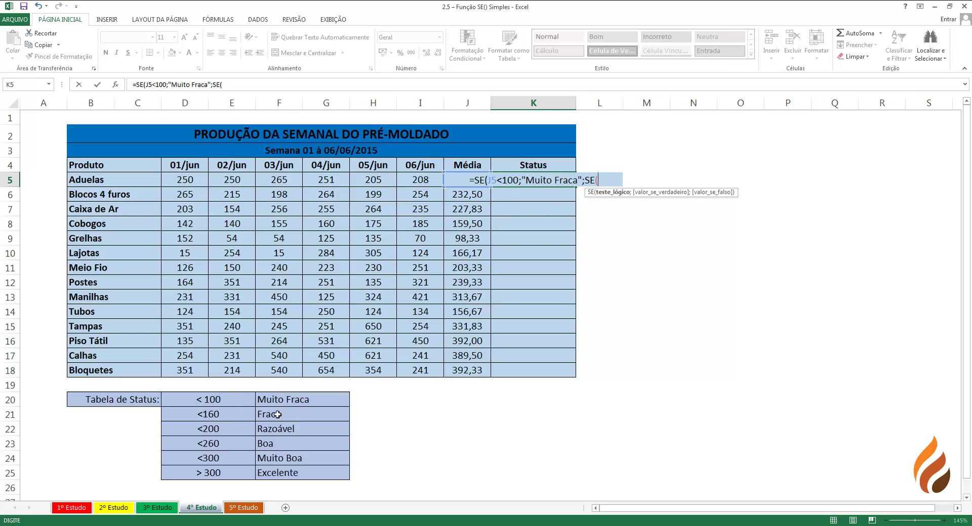
click(467, 183)
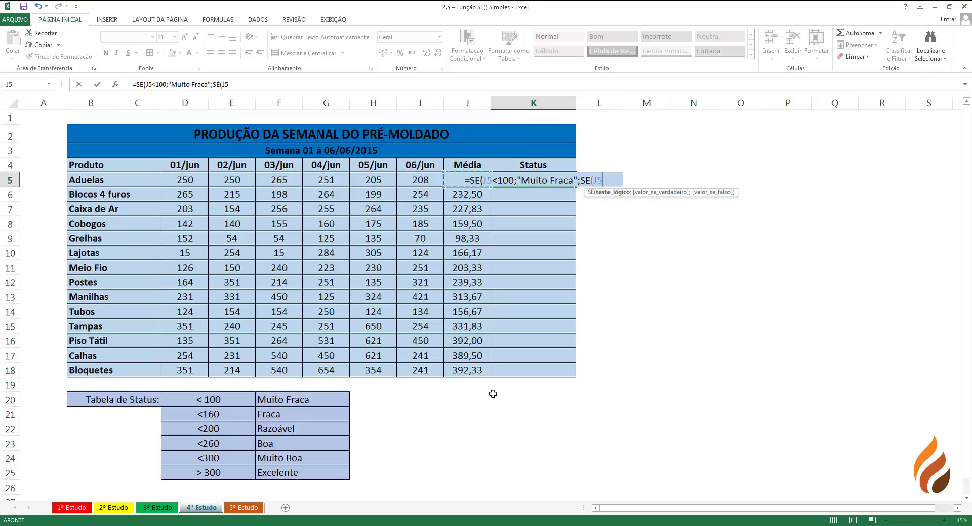
text(<160)
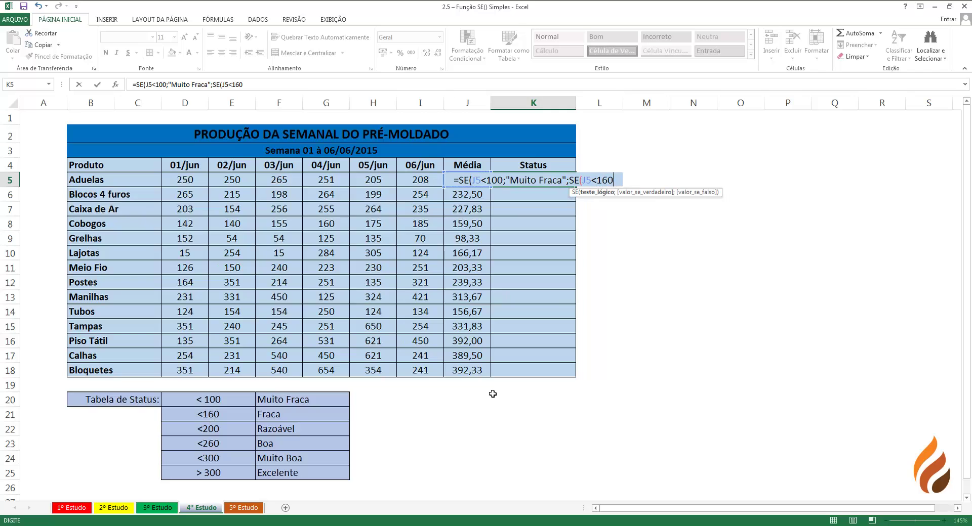
text(;"Fraca)
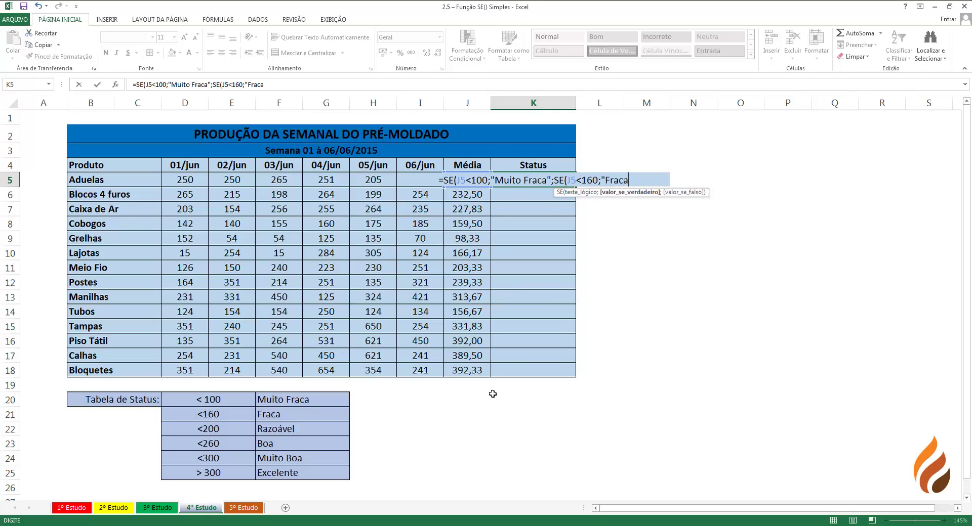
text(")
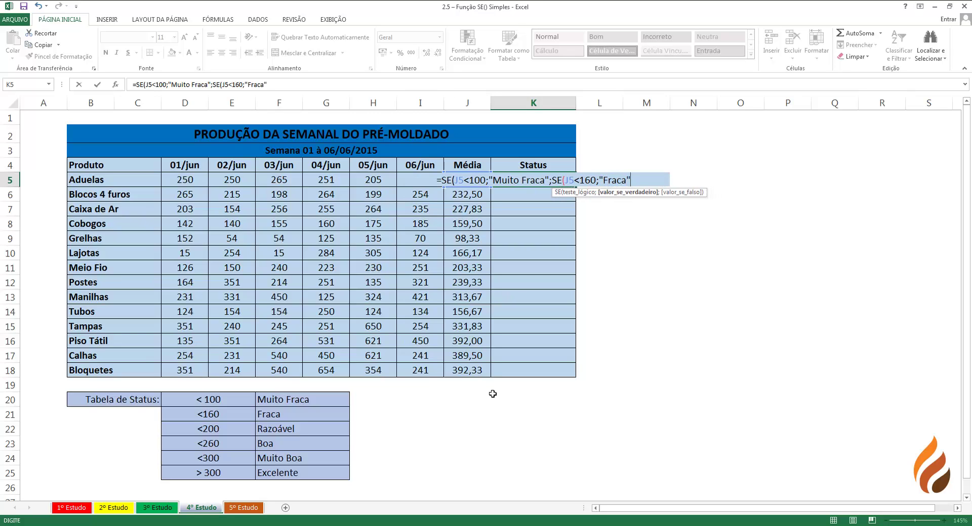
text(;)
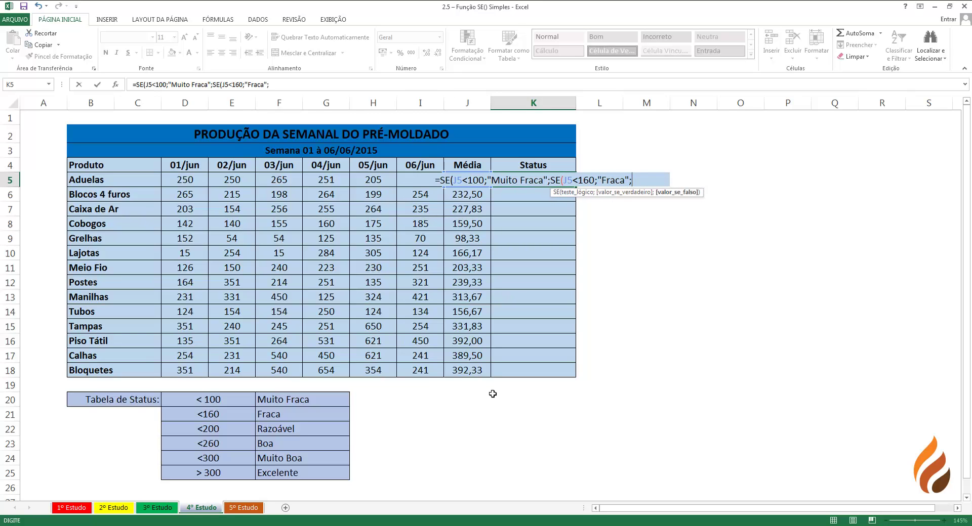
text(SE()
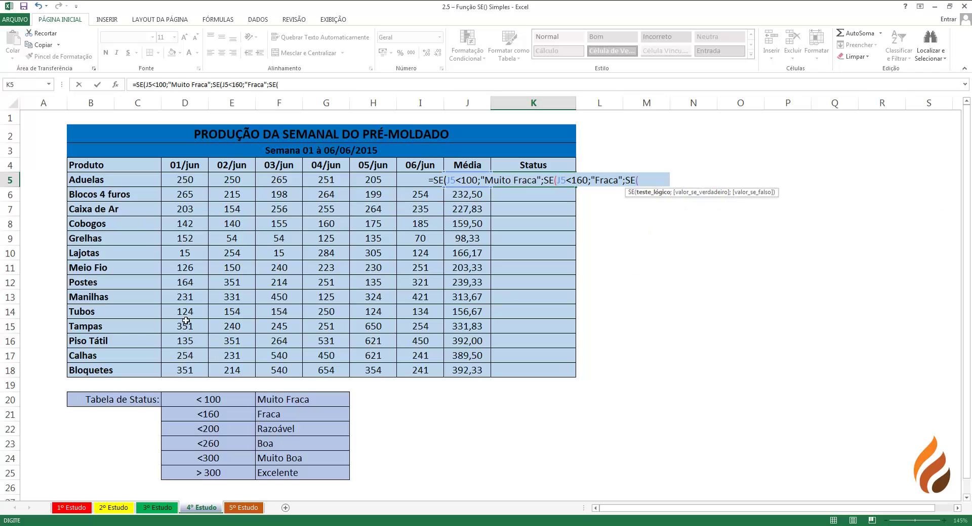
Add nested tests on J5: <200 "Razoavel", <260 "Boa", <300 "Muito Boa"
click(457, 195)
key(Up)
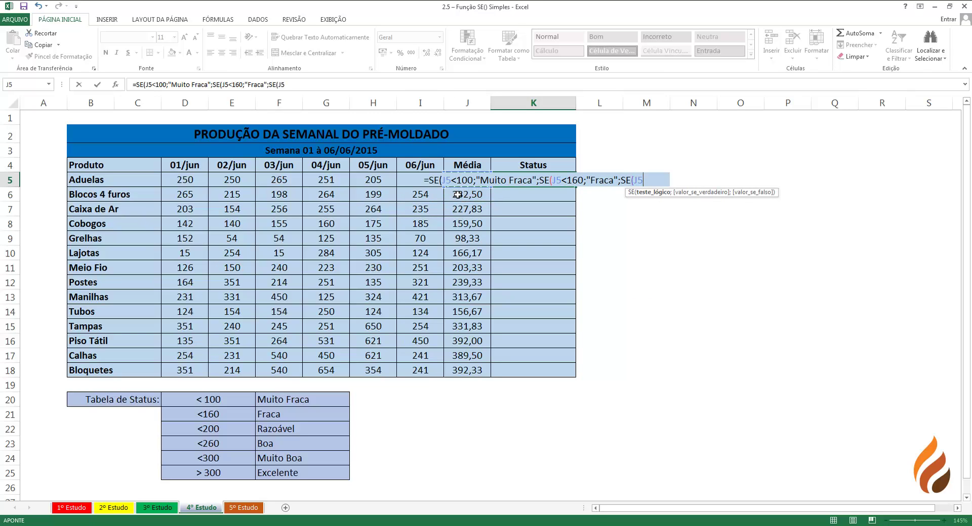
text(<200;"Razo)
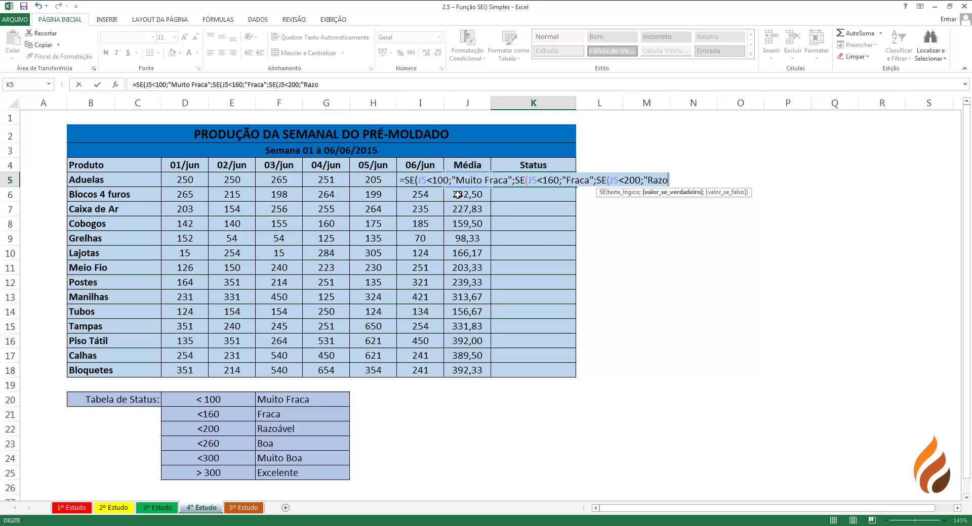
text(avel";SE()
click(466, 195)
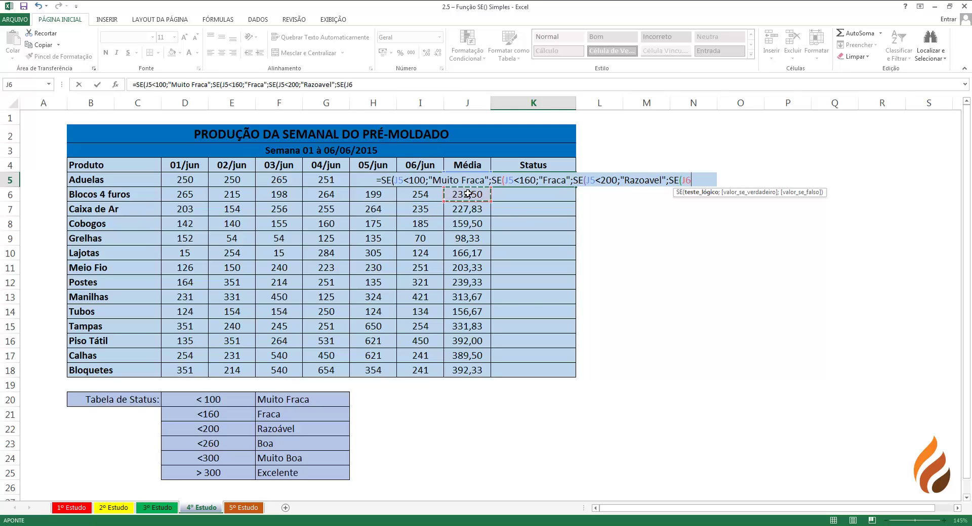
key(Up)
text(<260)
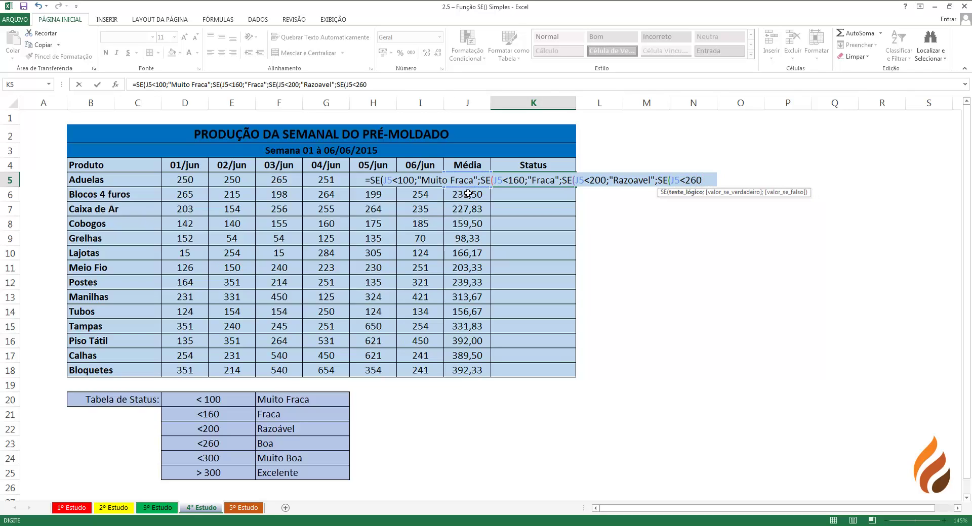
text(;")
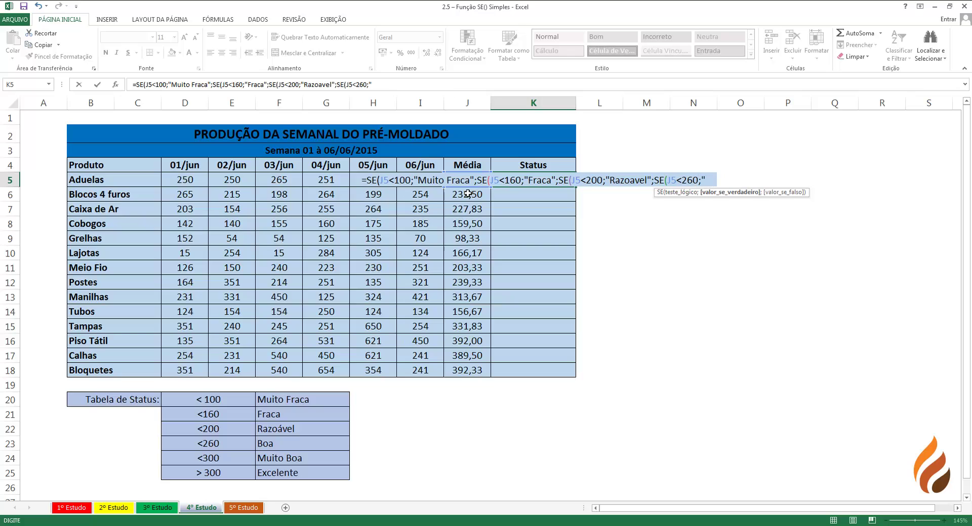
text(Boa";)
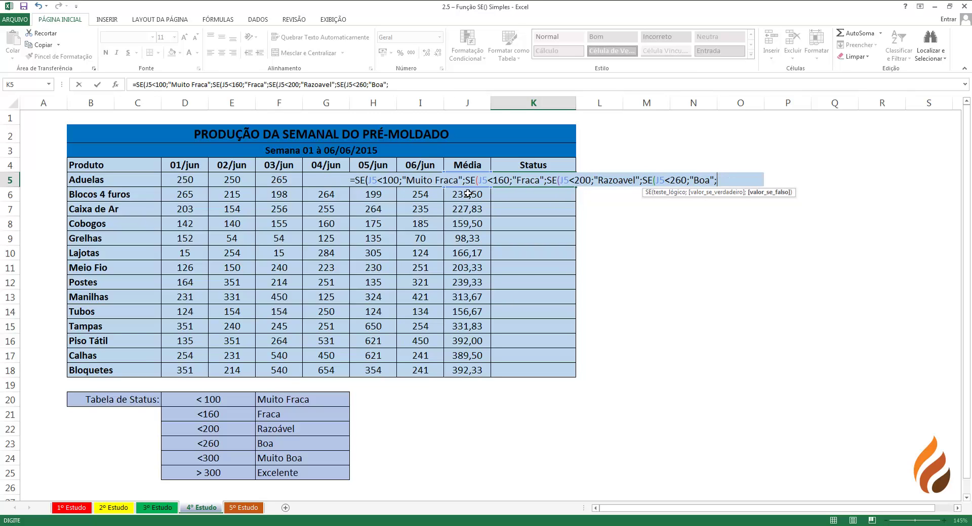
text(SE()
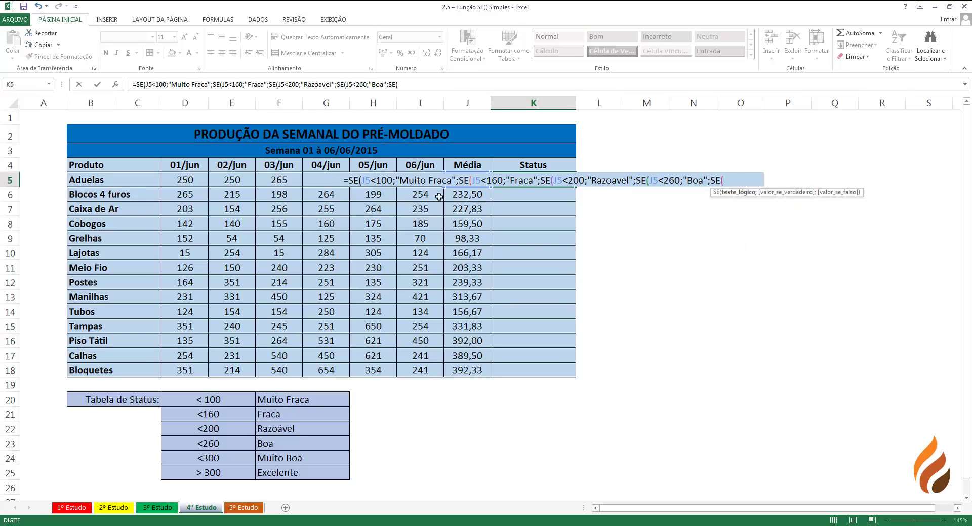
click(456, 192)
key(Up)
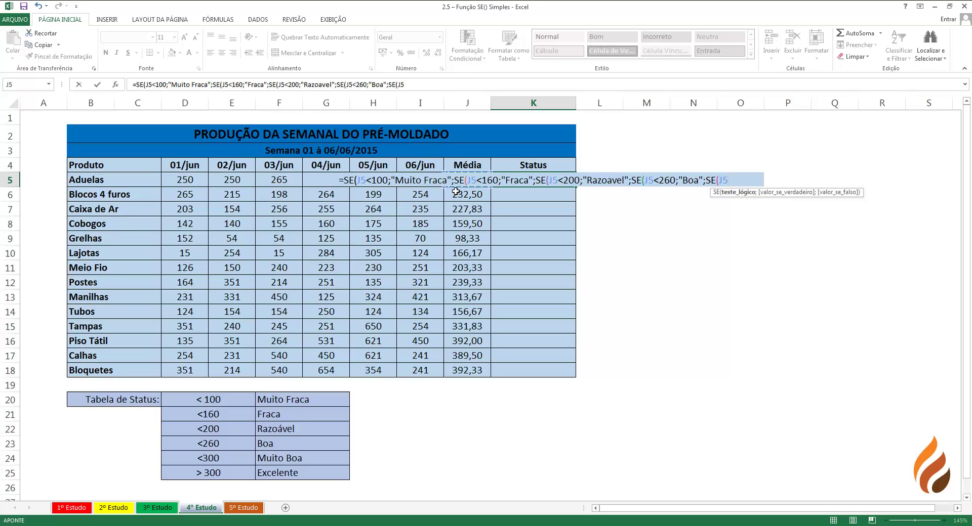
text(<300)
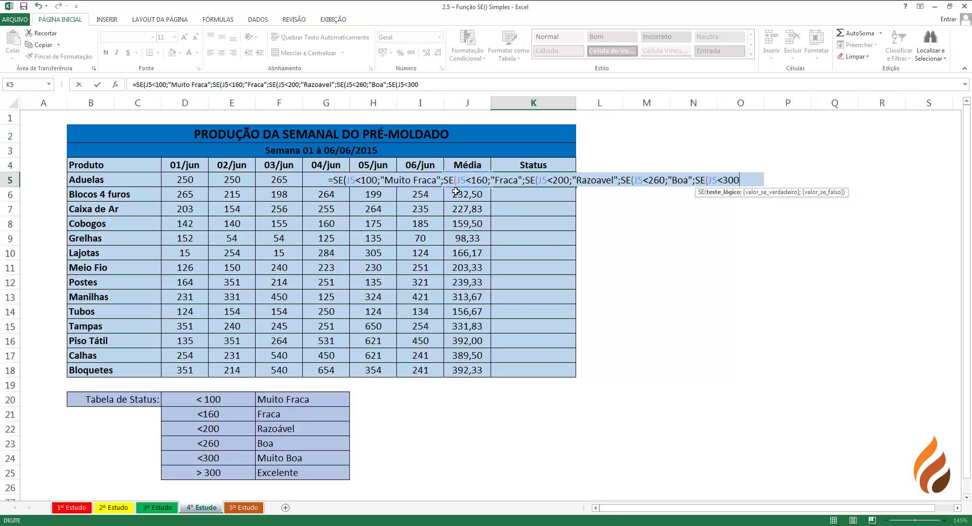
text(;)
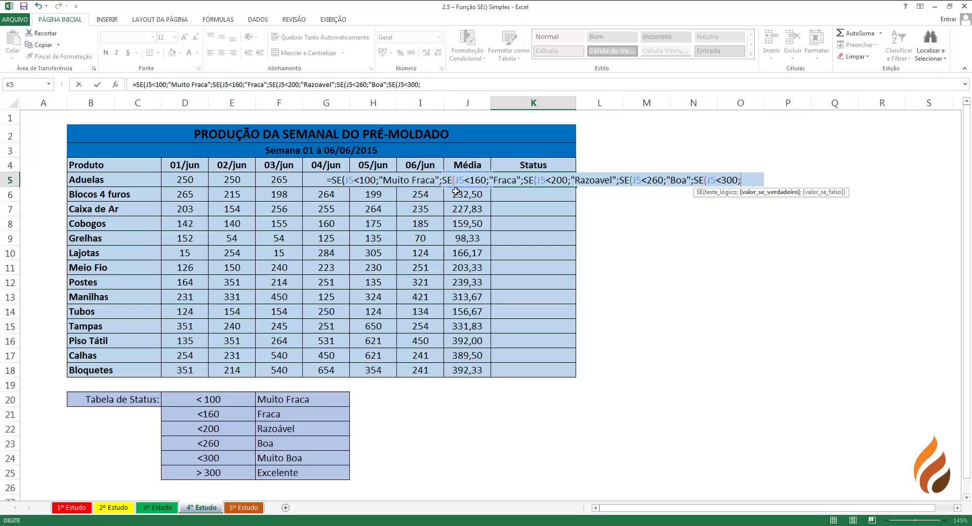
text("Muito Boa")
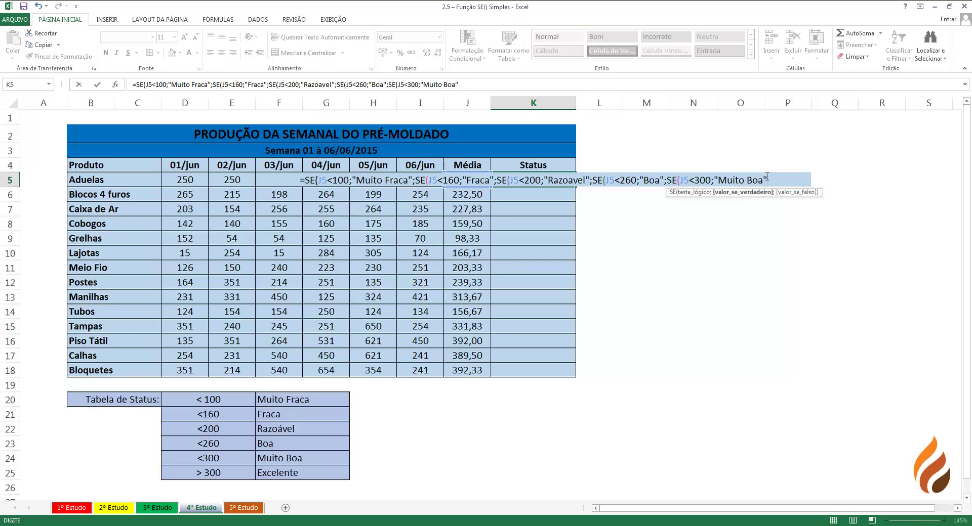
Add "Excelente" as the final result in K5's formula and close all parentheses
text(;)
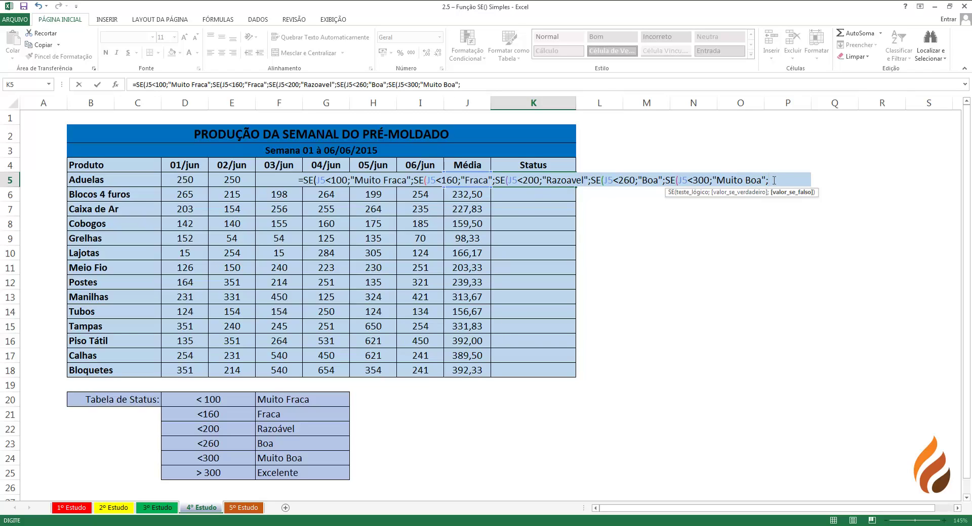
text(")
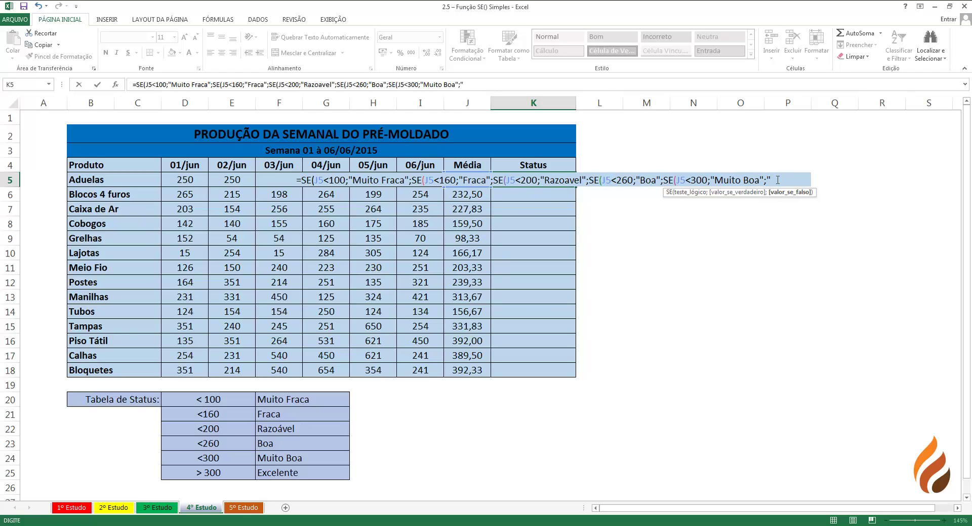
text(Excelente")
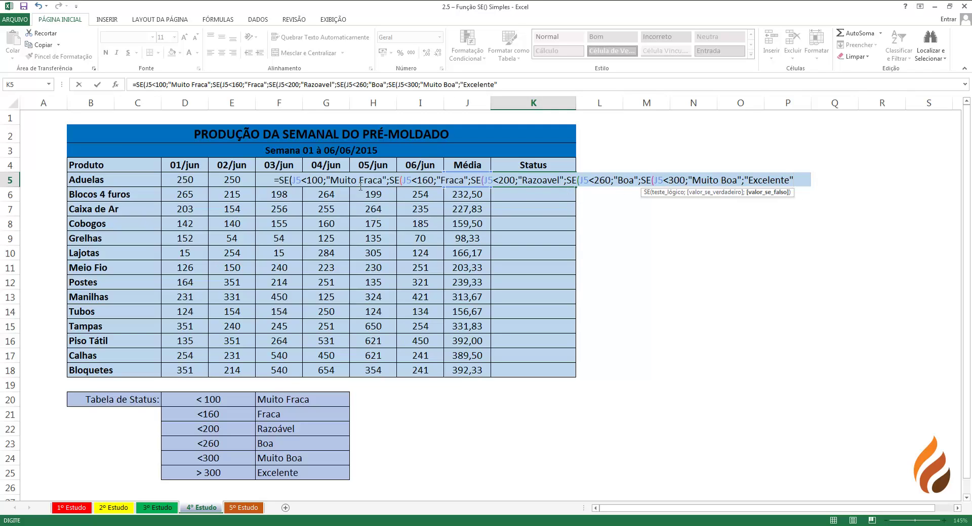
text())
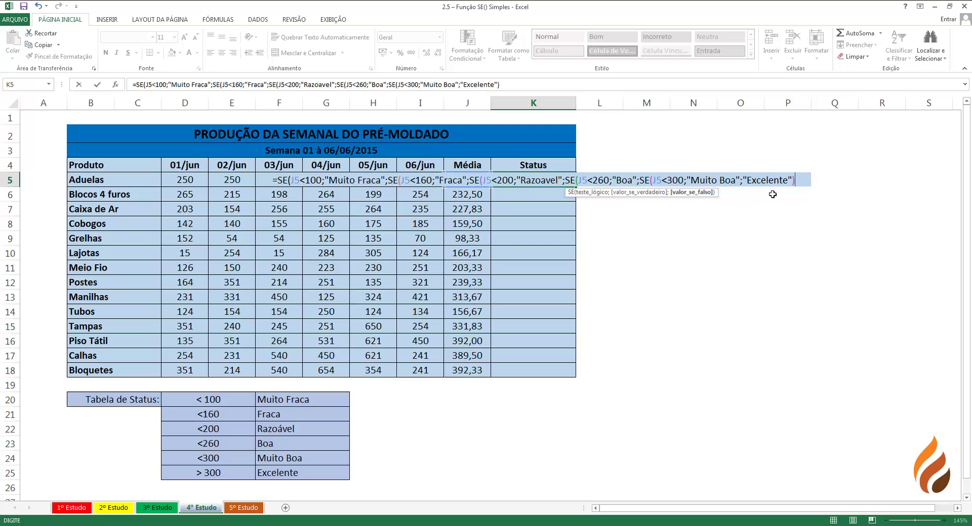
text())
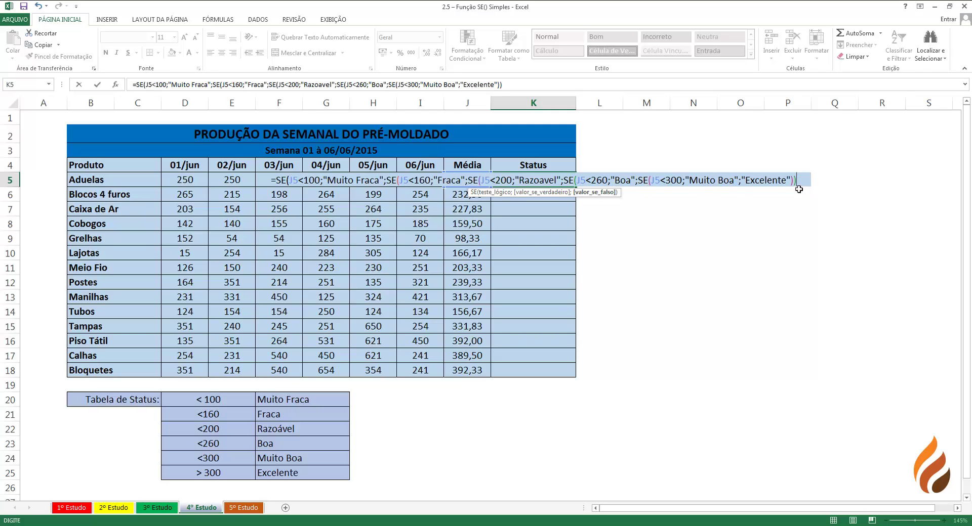
text())
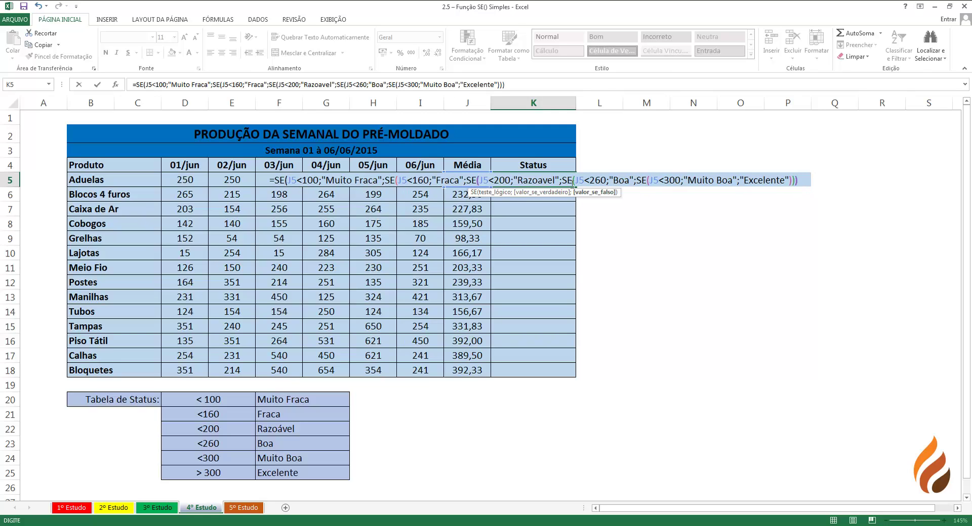
text())
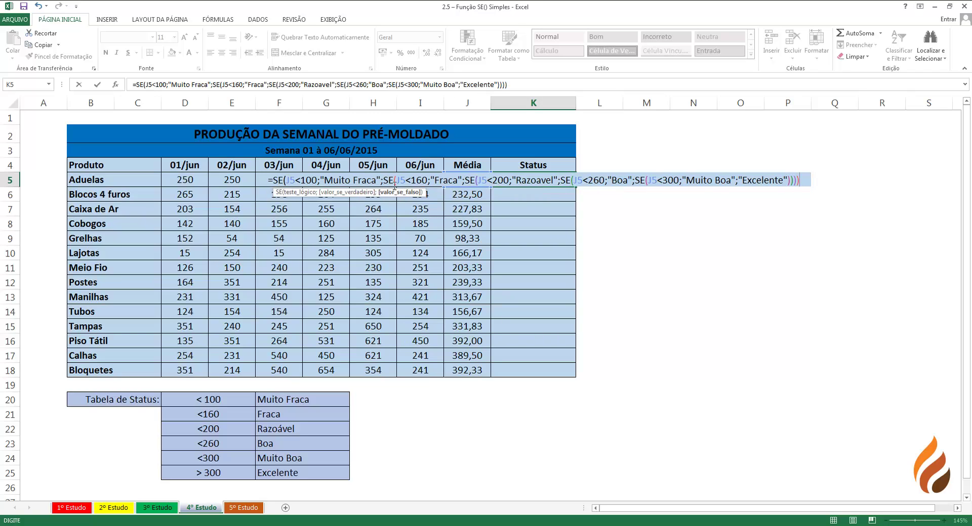
text())
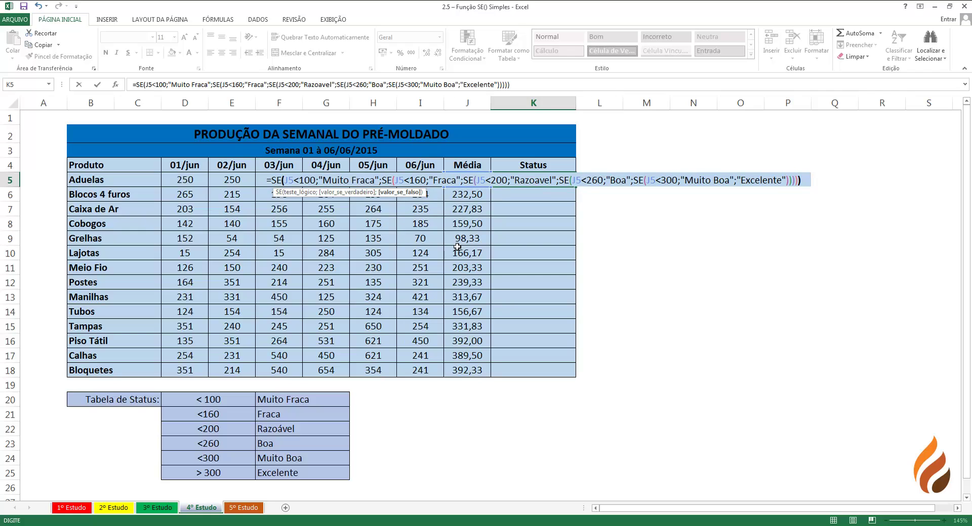
Commit the K5 status formula and fill it down through K18
key(ctrl+Return)
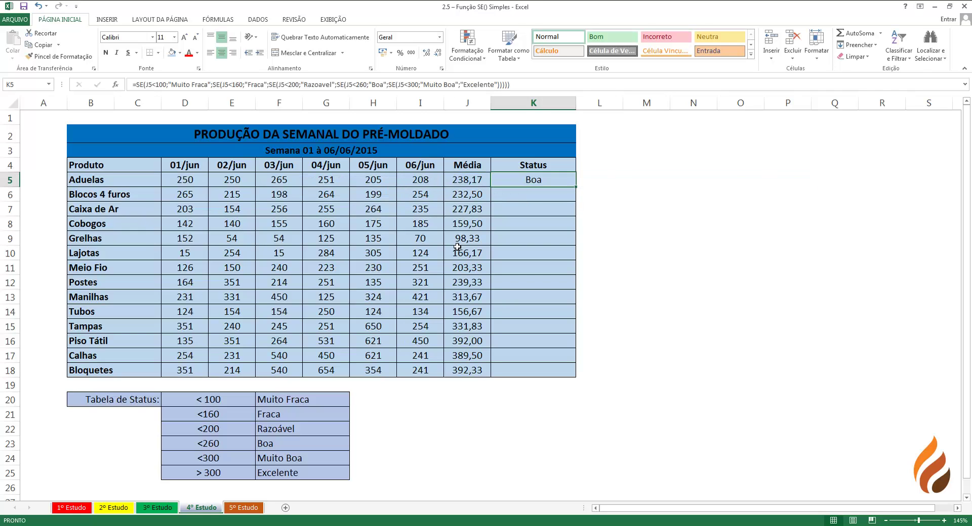
key(Right)
key(Left)
key(Left)
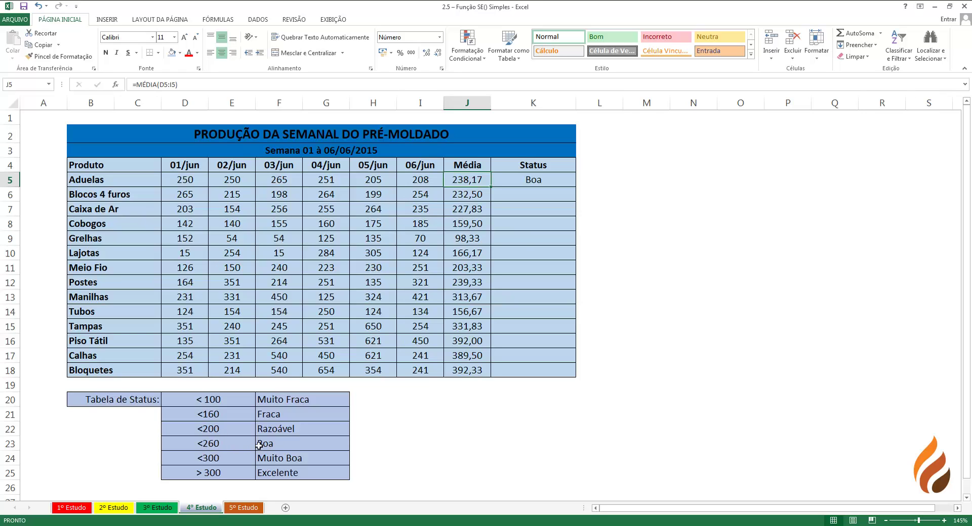
click(559, 182)
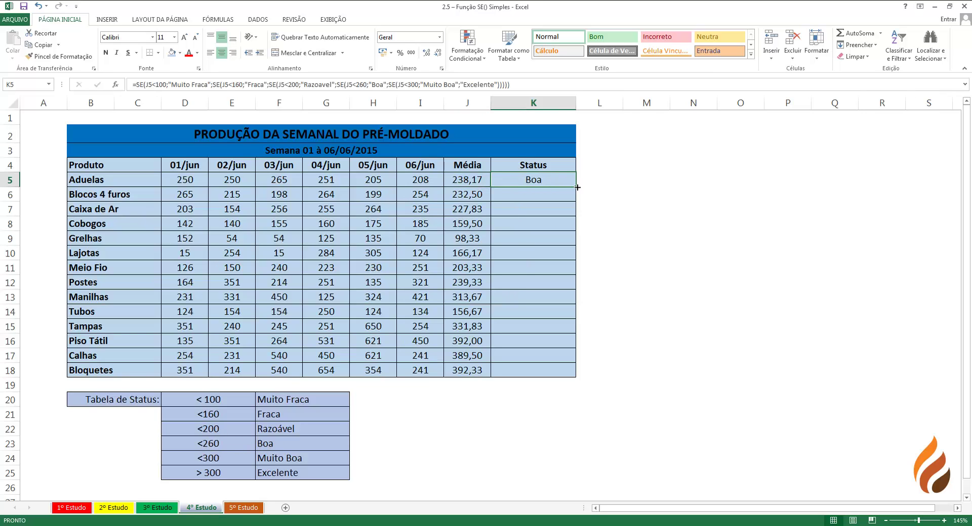
double_click(576, 188)
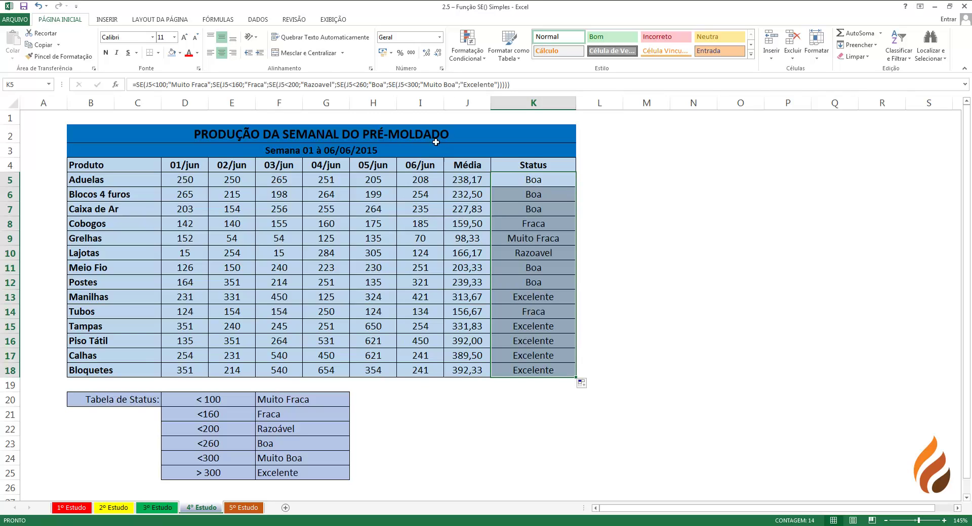
Left-align the status results in K5:K18 and check the Tampas and Lajotas ratings
click(210, 53)
click(533, 326)
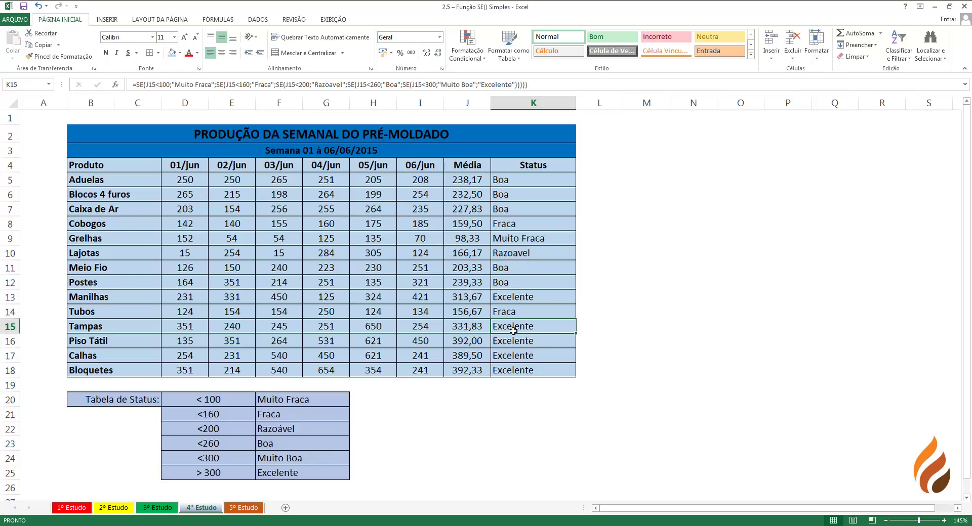
click(545, 258)
click(613, 219)
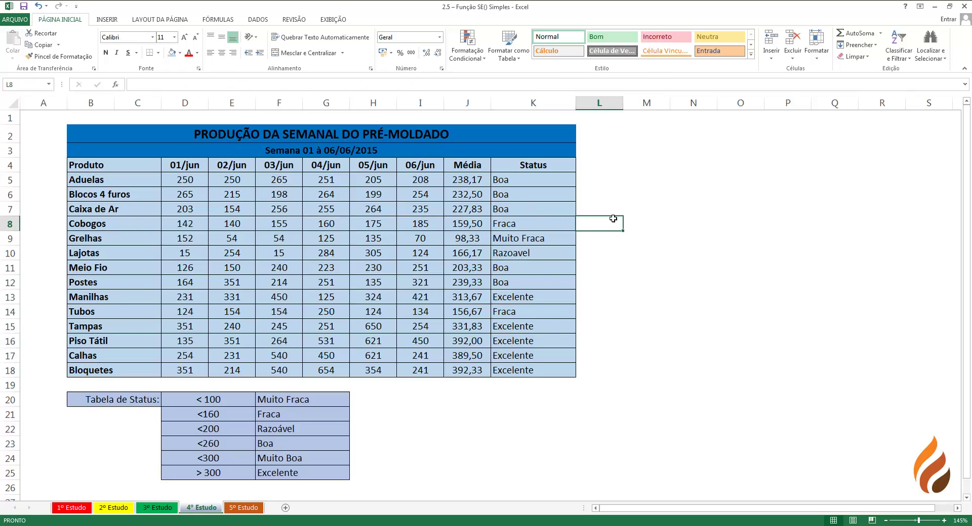